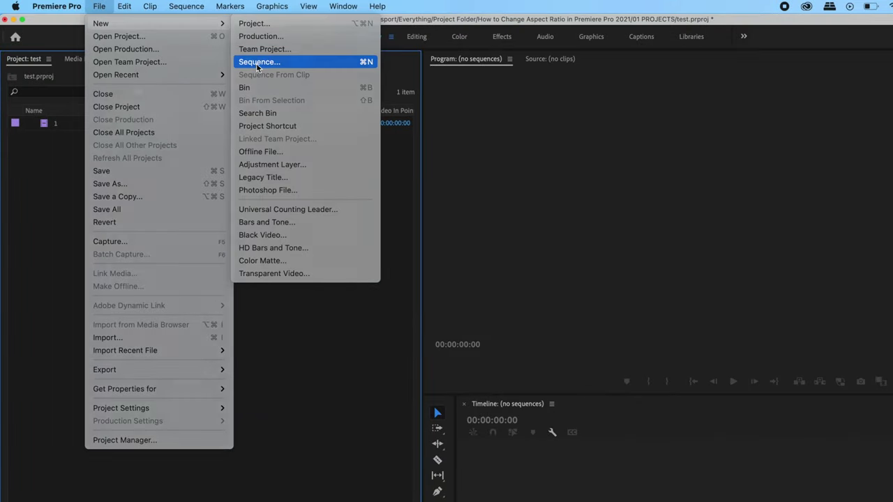
Create Sequence 09 from the DSLR 1080p24 preset
click(257, 67)
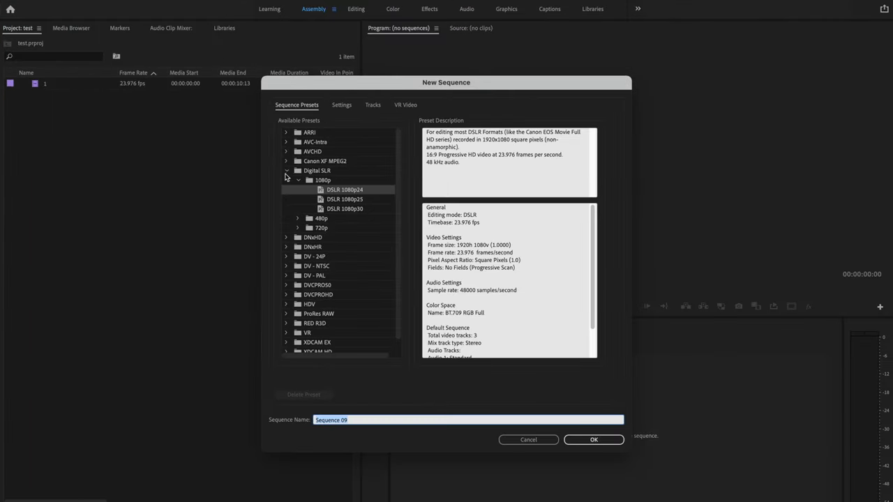
click(285, 177)
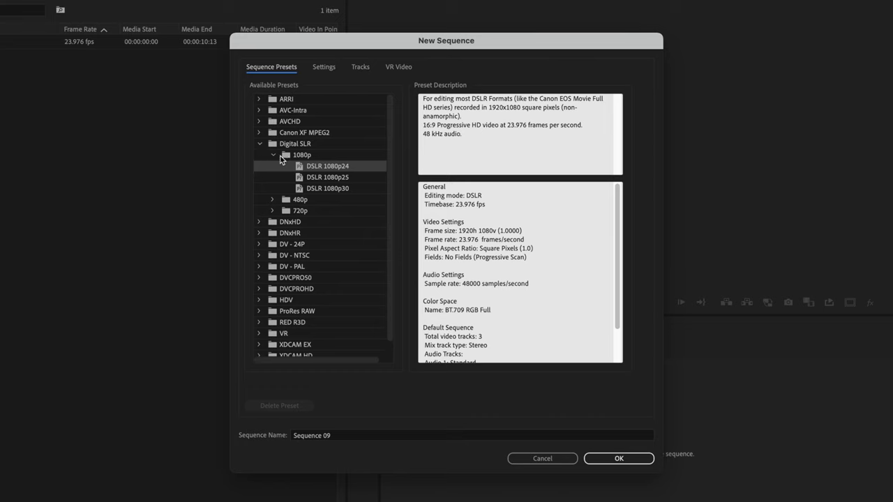
click(273, 155)
click(272, 154)
click(620, 457)
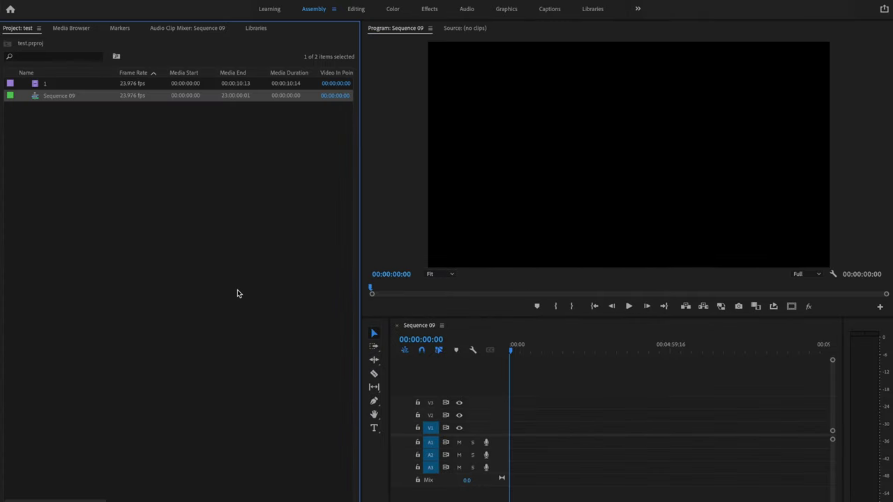
Check the 1920×1080, 23.976 fps sequence settings and place clip 1 at the start of V1
click(186, 7)
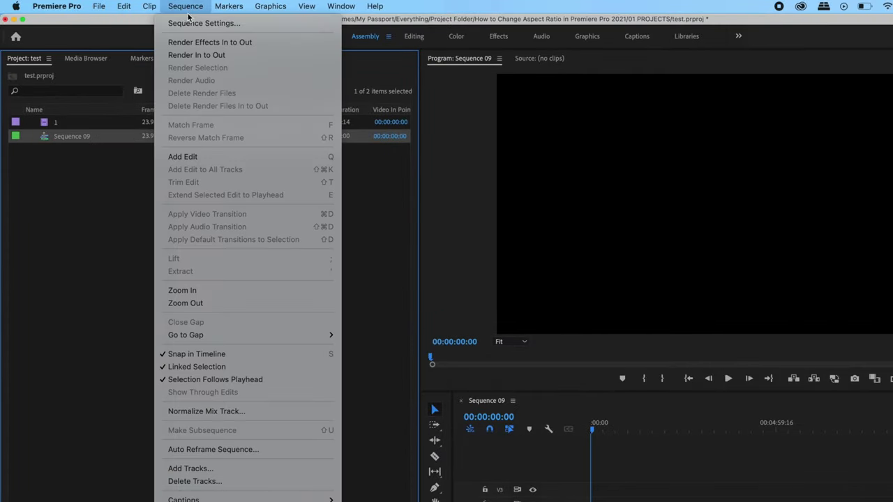
click(192, 23)
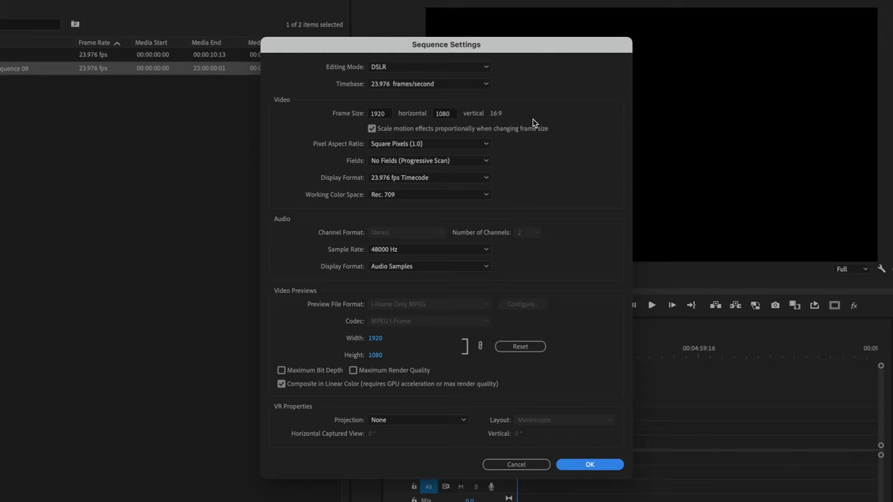
click(588, 462)
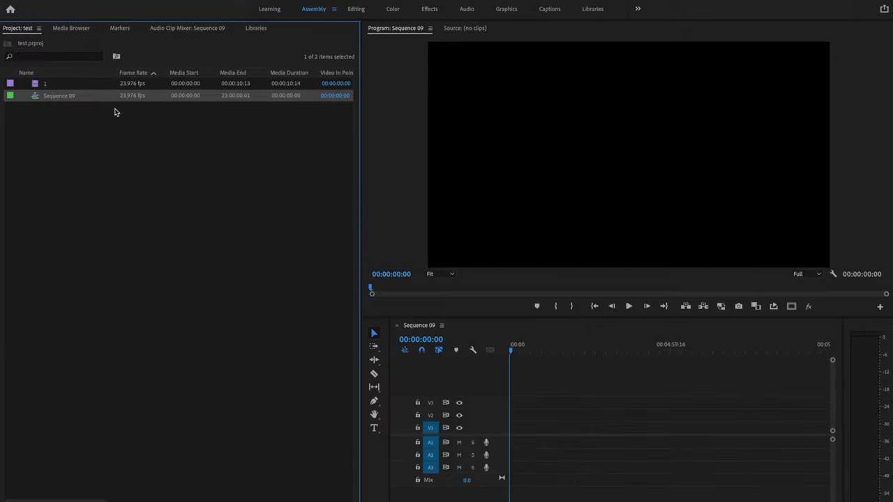
click(2, 54)
drag(65, 91, 511, 429)
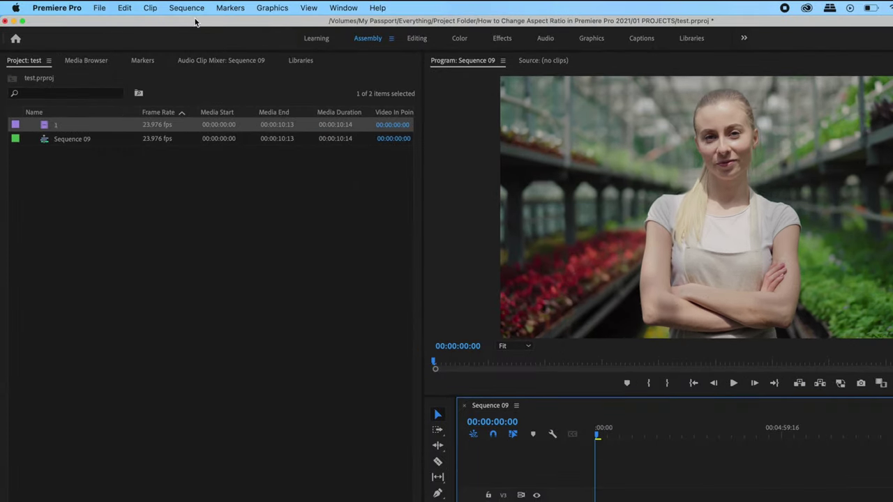
click(192, 10)
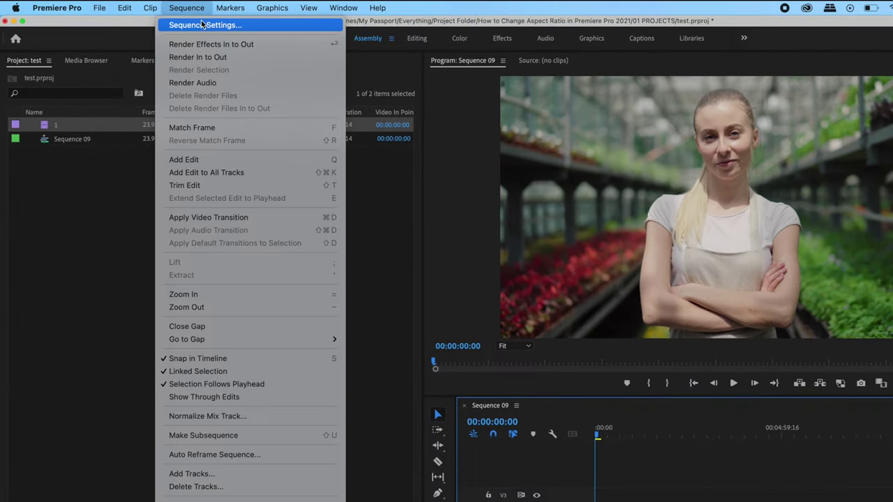
Change the sequence frame size to a vertical 1080×1920 and accept the preview deletion
click(203, 26)
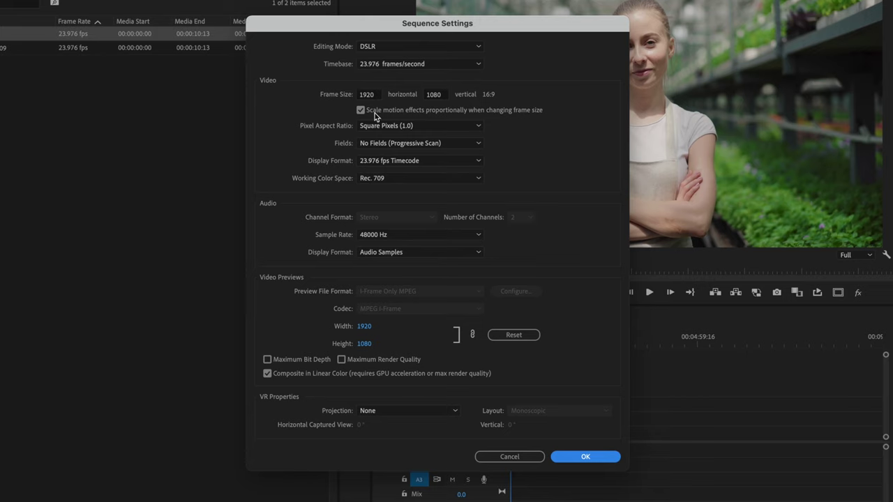
click(366, 94)
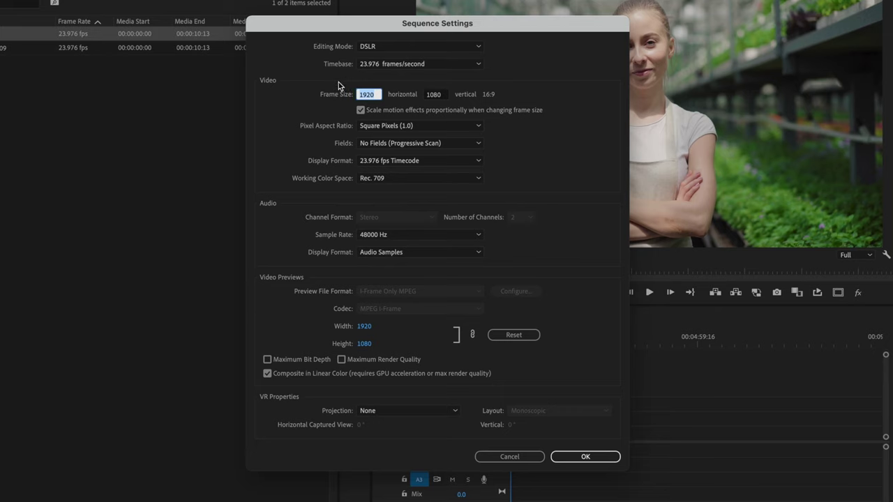
click(309, 92)
click(368, 94)
text(10)
click(447, 96)
double_click(441, 93)
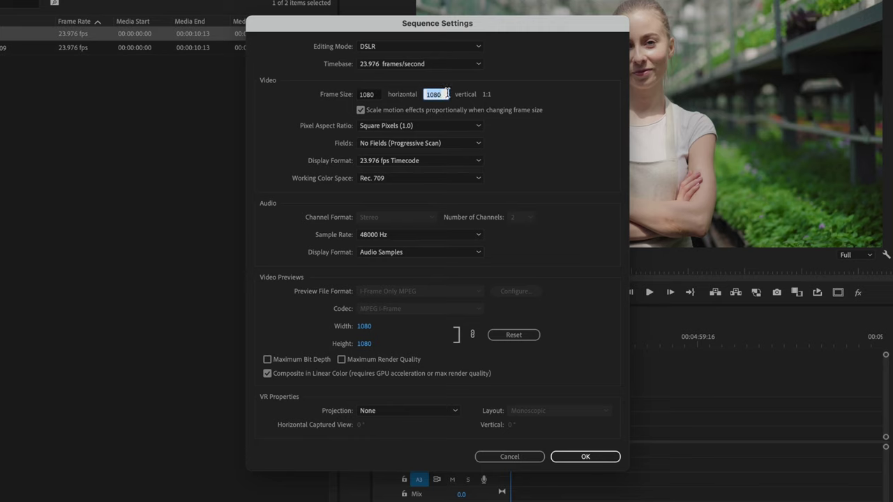
text(1920)
click(566, 142)
click(596, 463)
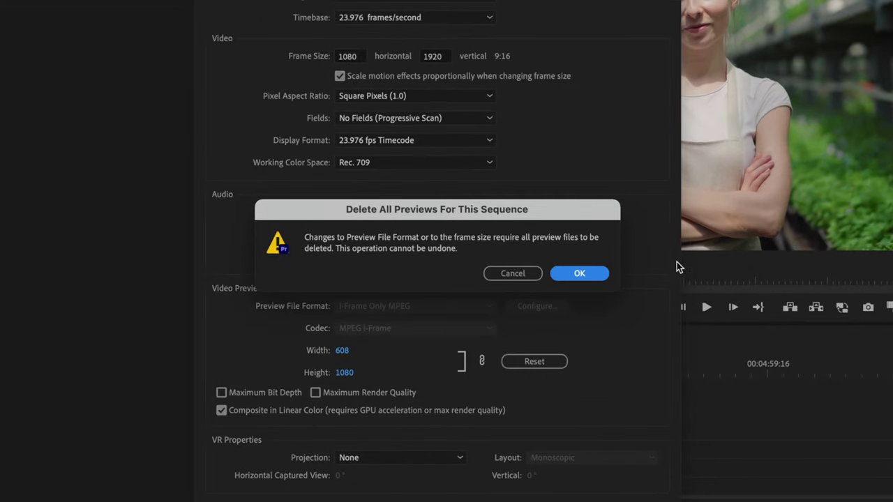
click(591, 274)
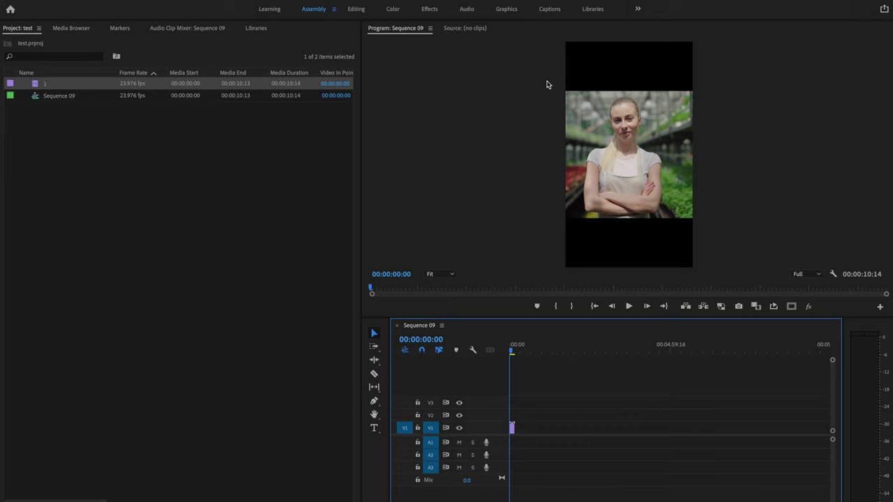
Switch to the Editing workspace and preview the letterboxed clip at Scale 100
click(356, 8)
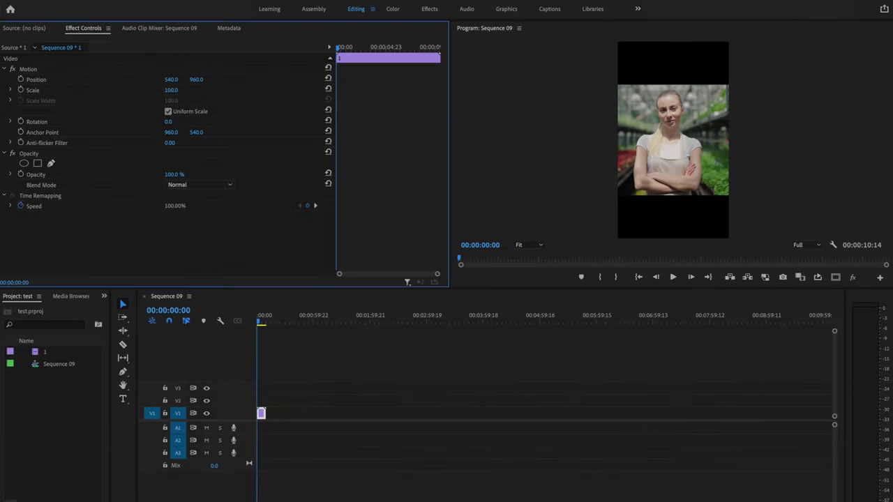
drag(168, 90, 210, 80)
key(space)
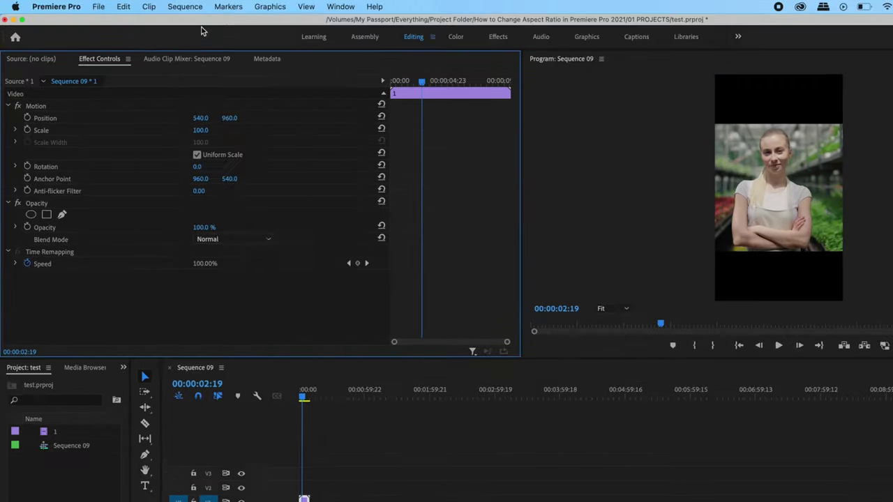
Change the sequence frame size to 1200×1500 (4:5) and accept the preview deletion
click(185, 6)
click(198, 14)
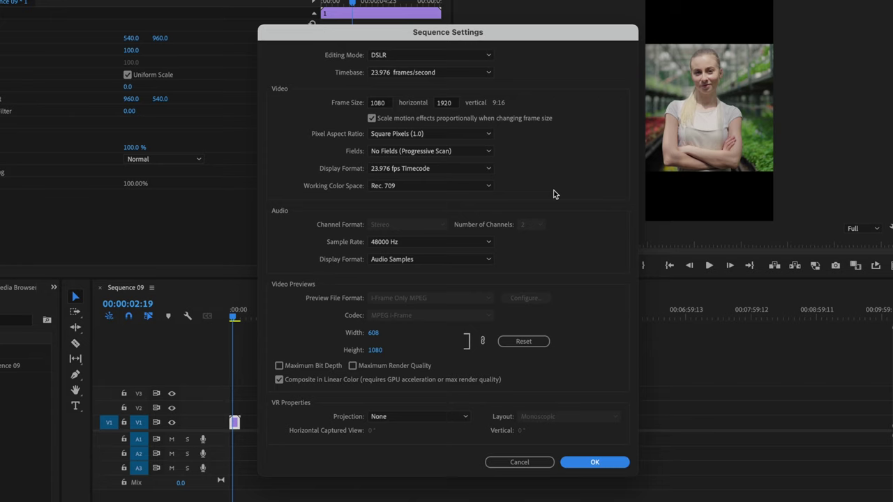
double_click(383, 102)
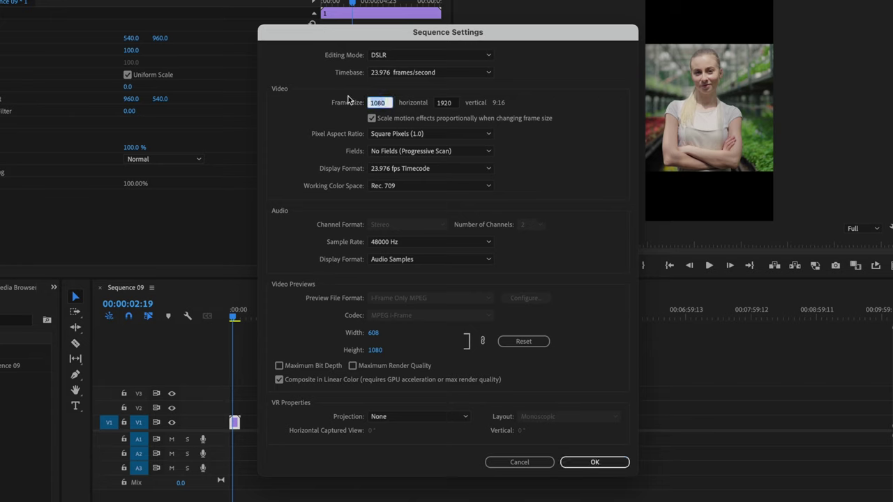
text(1200)
double_click(447, 103)
text(1)
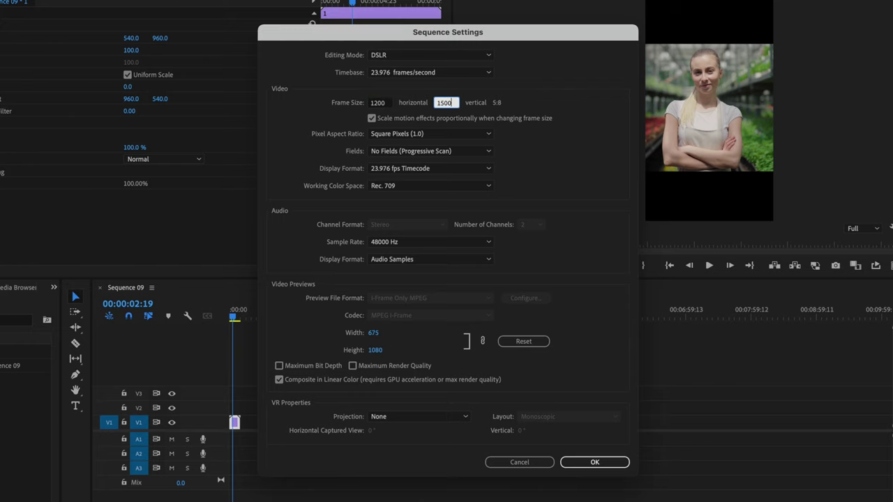
key(Return)
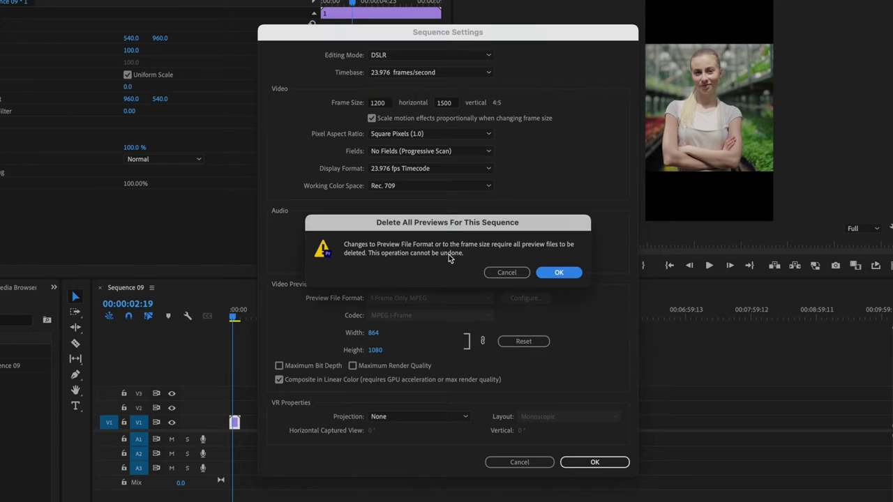
click(560, 274)
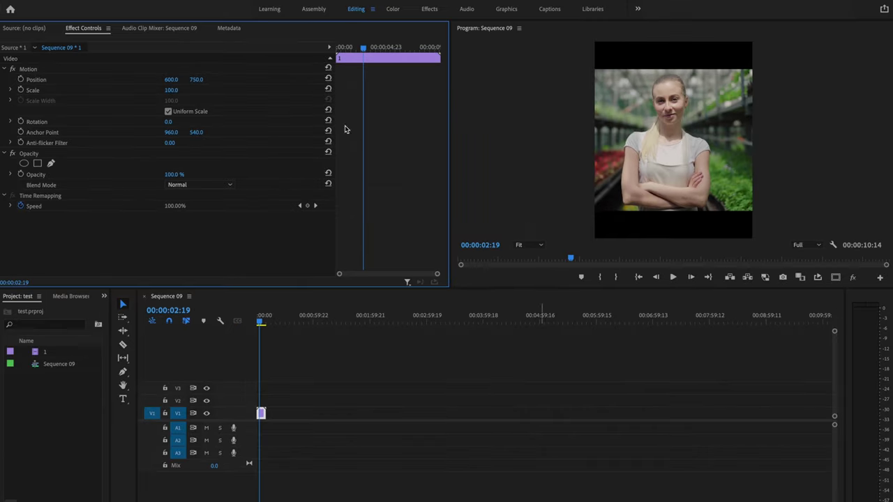
Raise clip 1's Scale to 144 so it fills the 4:5 frame
click(130, 51)
text(111)
key(Return)
text(140)
key(Return)
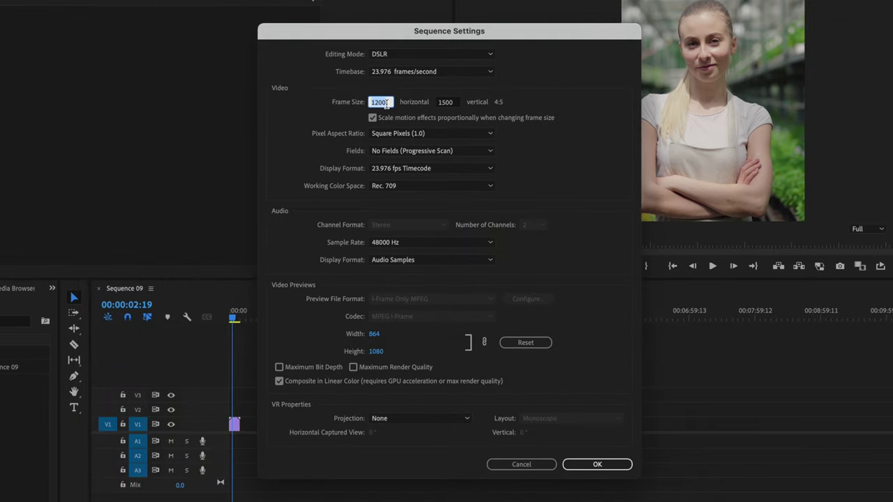
Change the sequence frame size to a 1920×1920 square and accept the preview deletion
text(19)
key(Tab)
text(1)
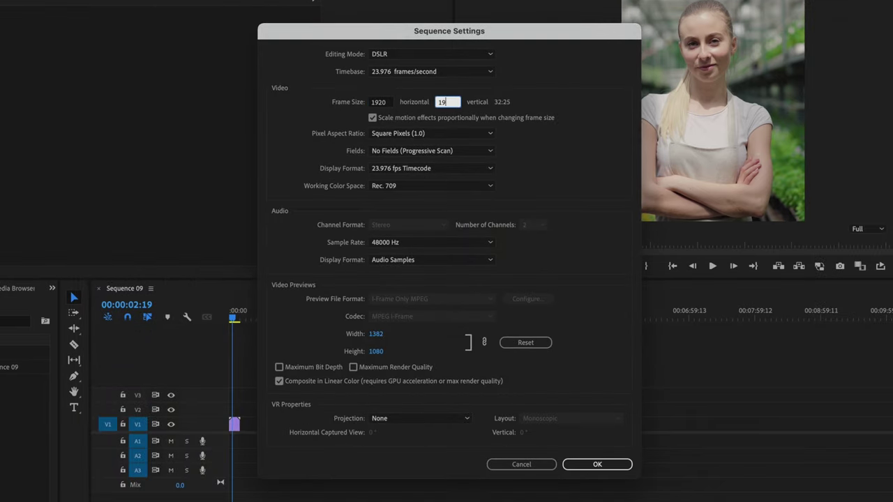
text(920)
click(598, 179)
click(592, 464)
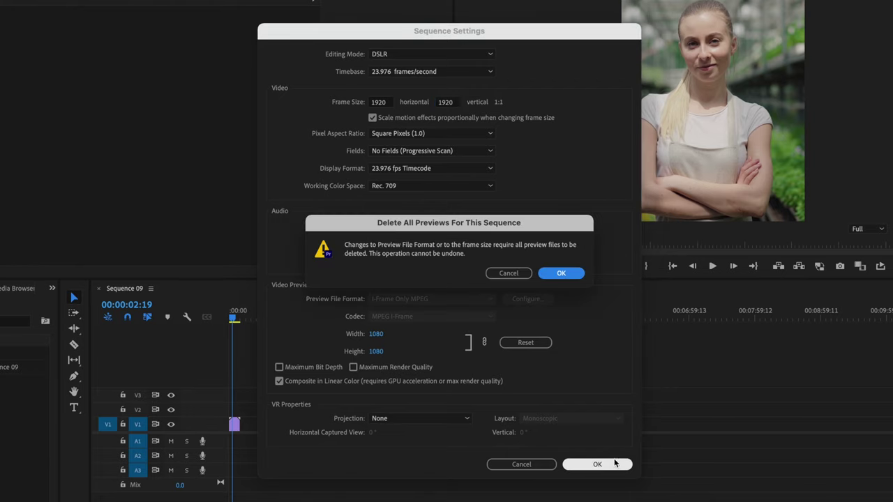
click(561, 273)
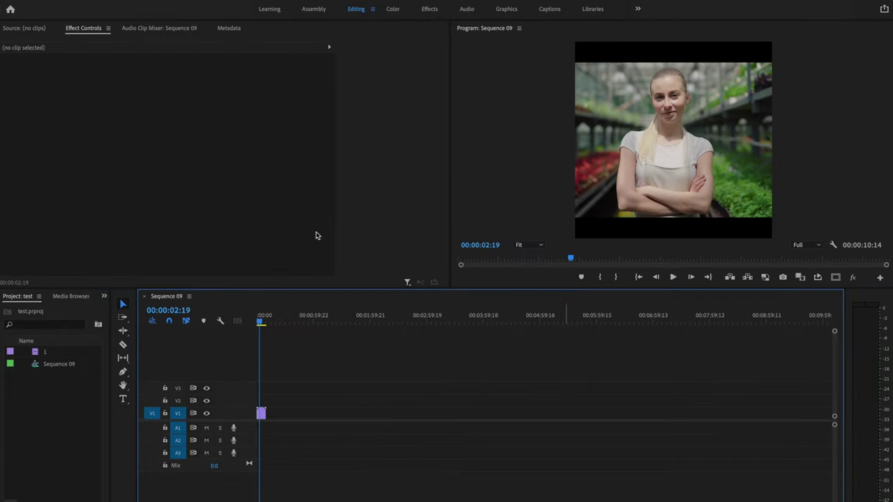
Scale the V1 clip up to about 182 to fill the square frame
click(262, 413)
drag(171, 90, 200, 89)
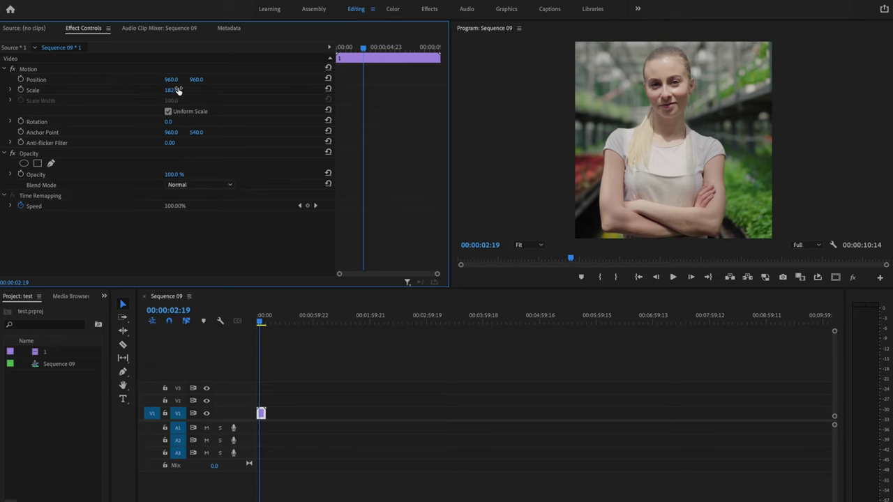
click(188, 5)
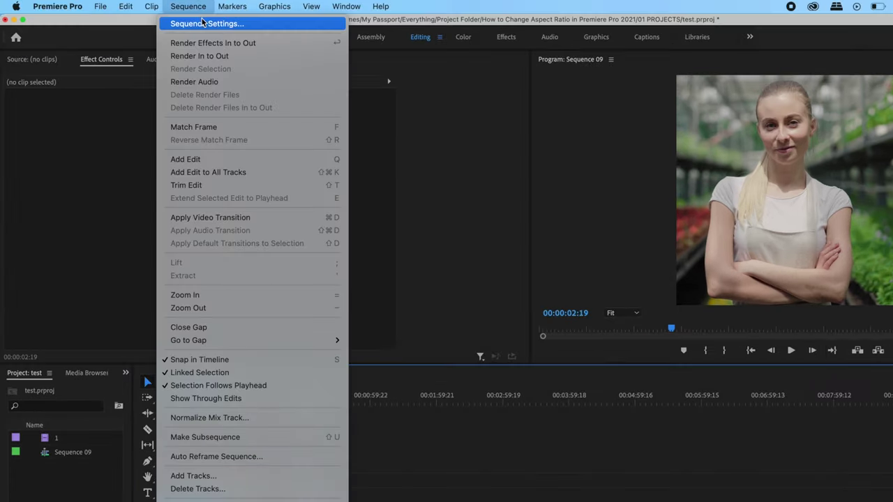
Set the frame to 2560×1080, then move clip 1 down to Position Y about 950
click(202, 23)
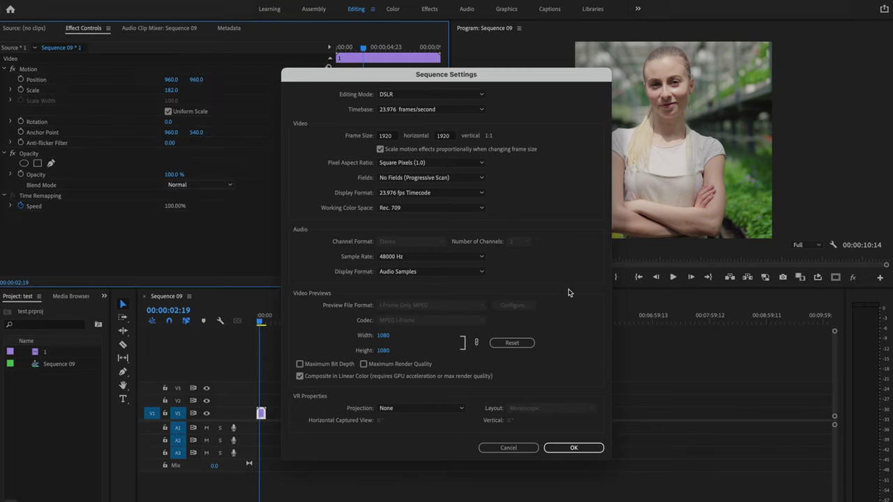
click(386, 136)
text(2560)
key(Tab)
text(1080)
key(Tab)
click(573, 448)
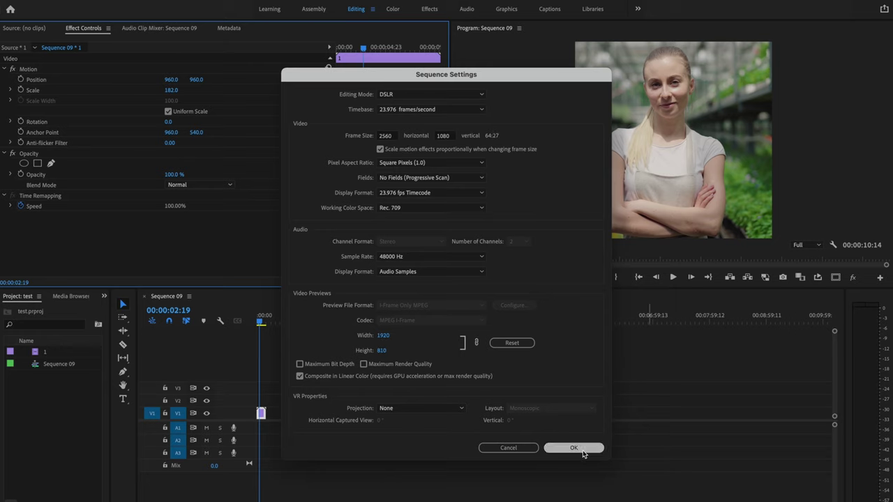
click(548, 281)
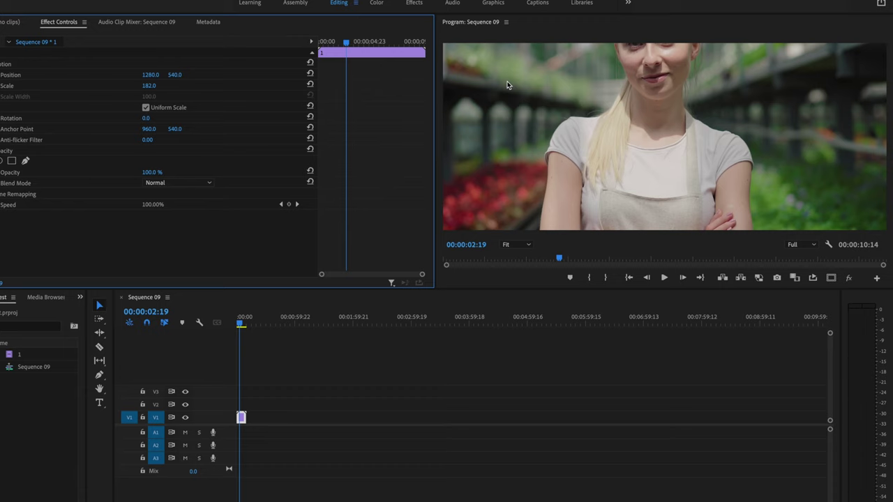
drag(172, 74, 237, 79)
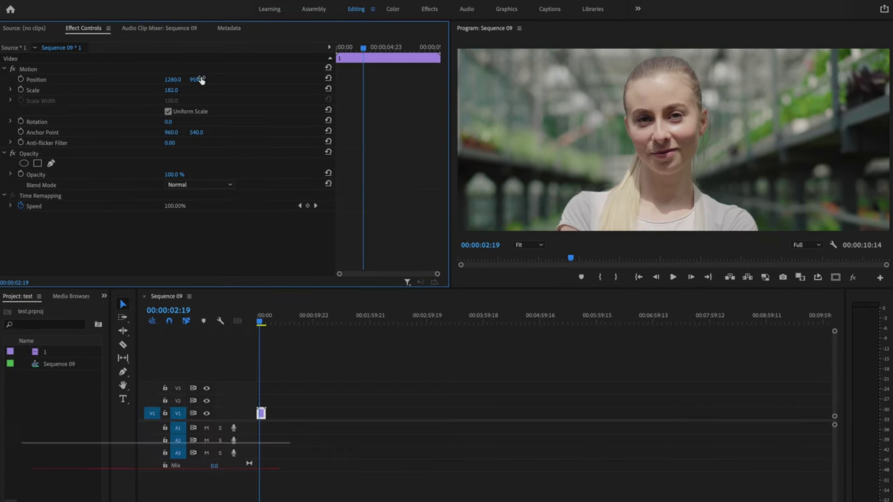